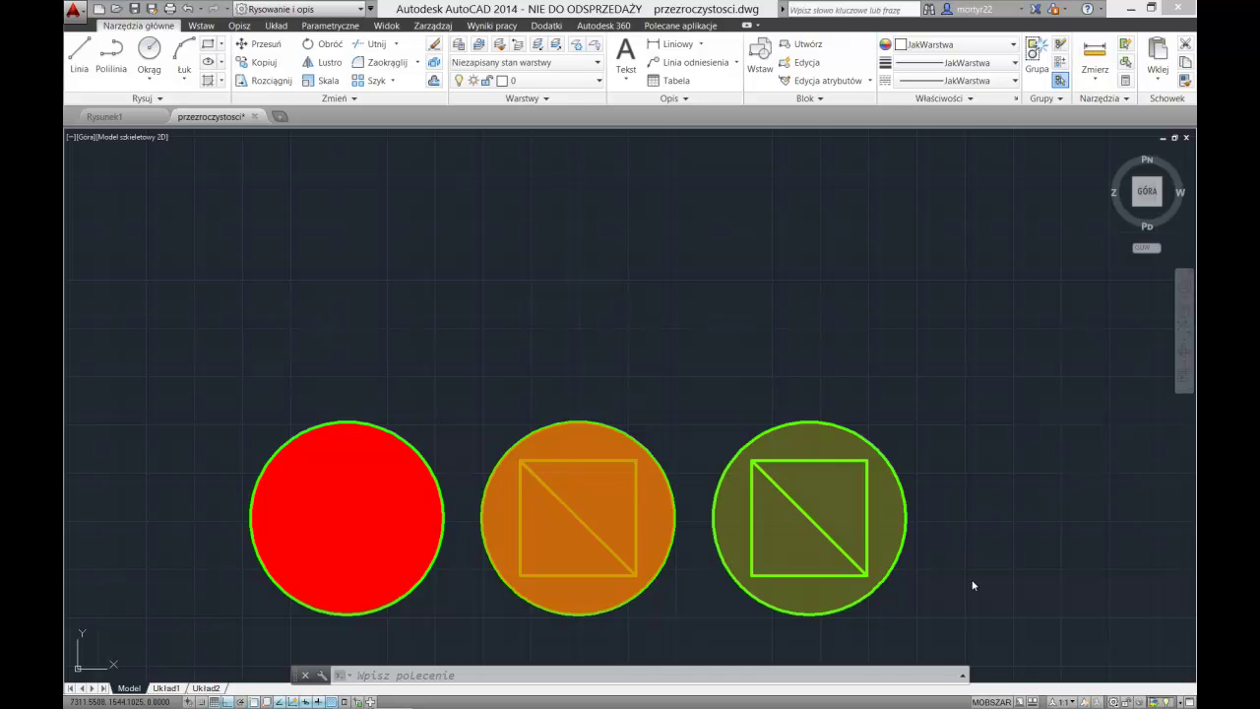
# - Zoom in on the three hatched circles until they fill the drawing area
pyautogui.click(987, 498)
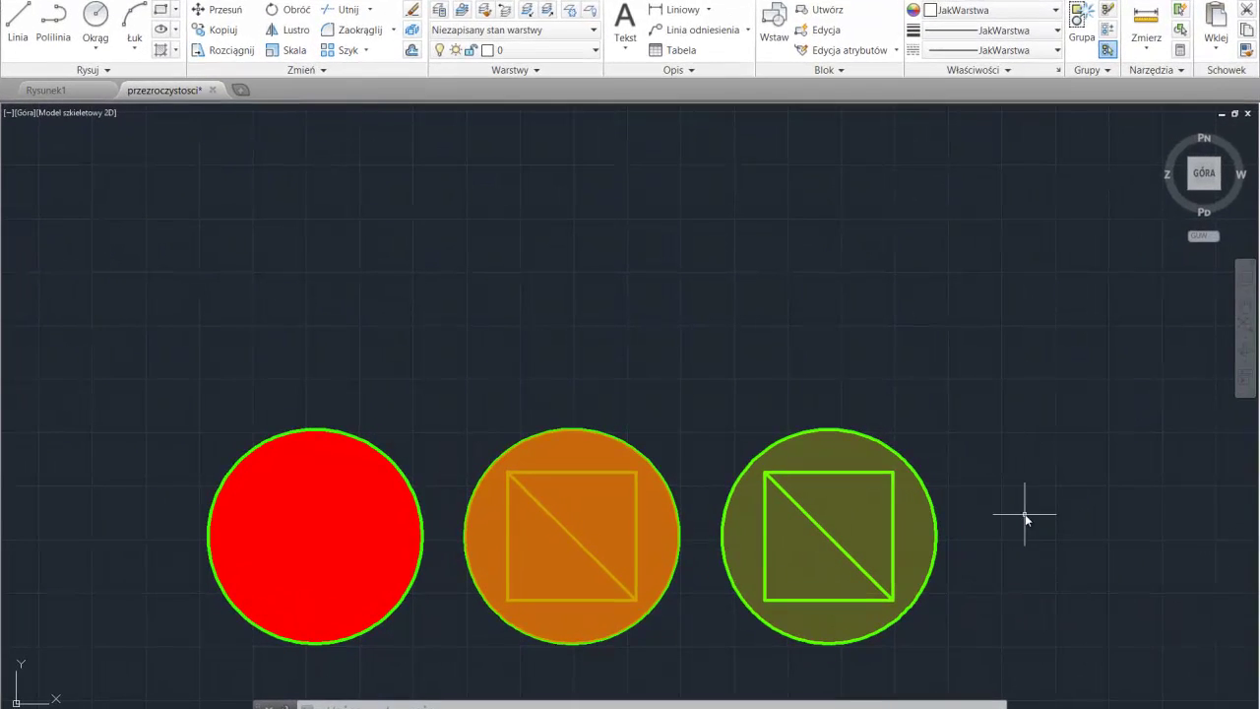
pyautogui.scroll(2, 894, 649)
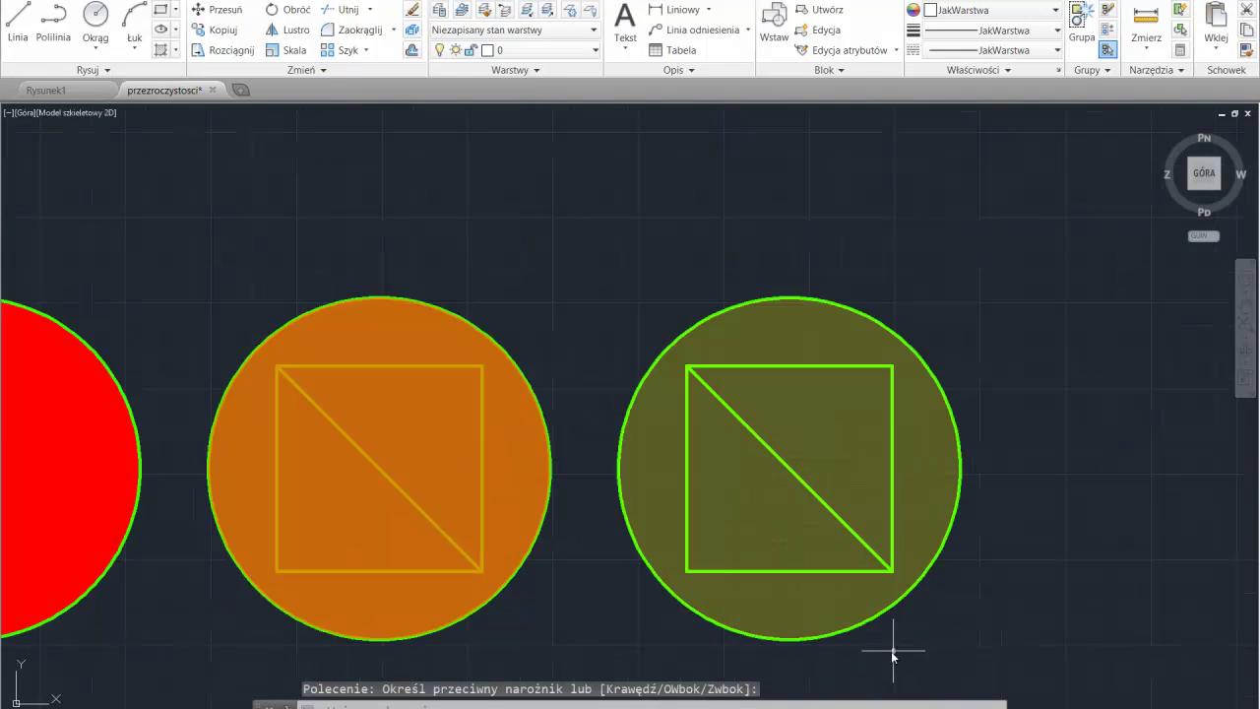
pyautogui.scroll(-2, 1069, 577)
pyautogui.scroll(3, 788, 654)
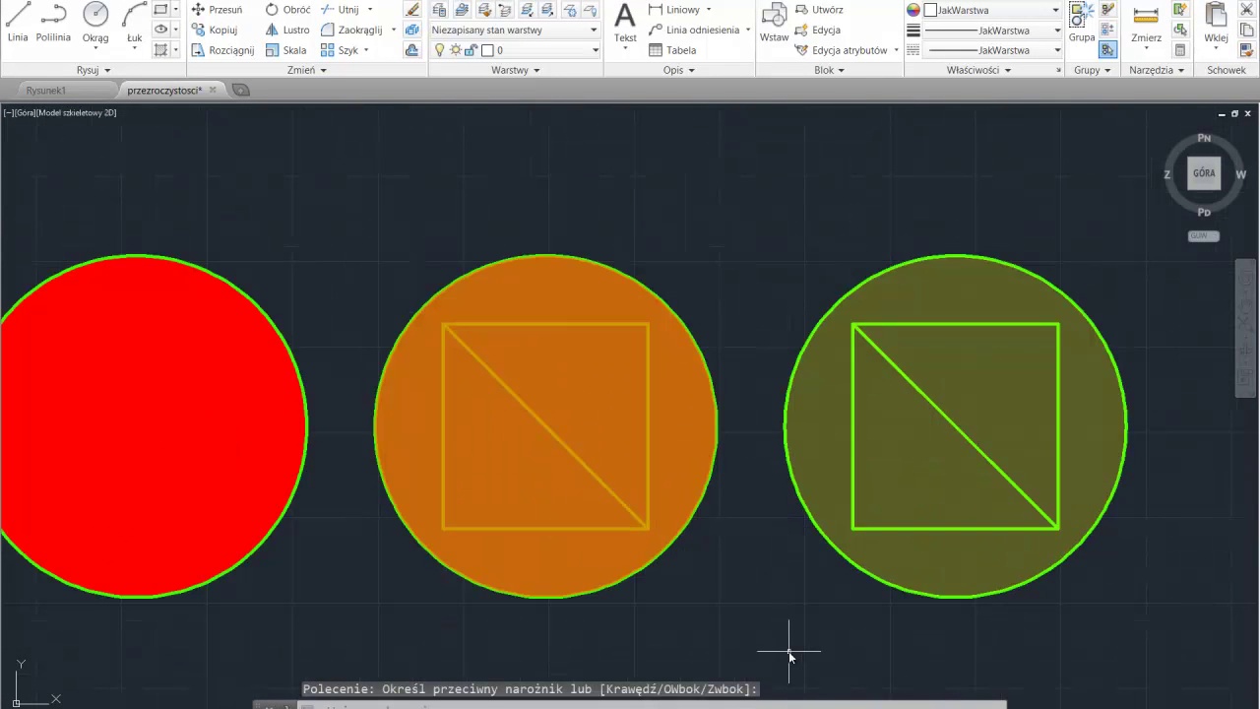
pyautogui.scroll(-3, 802, 646)
pyautogui.scroll(3, 772, 653)
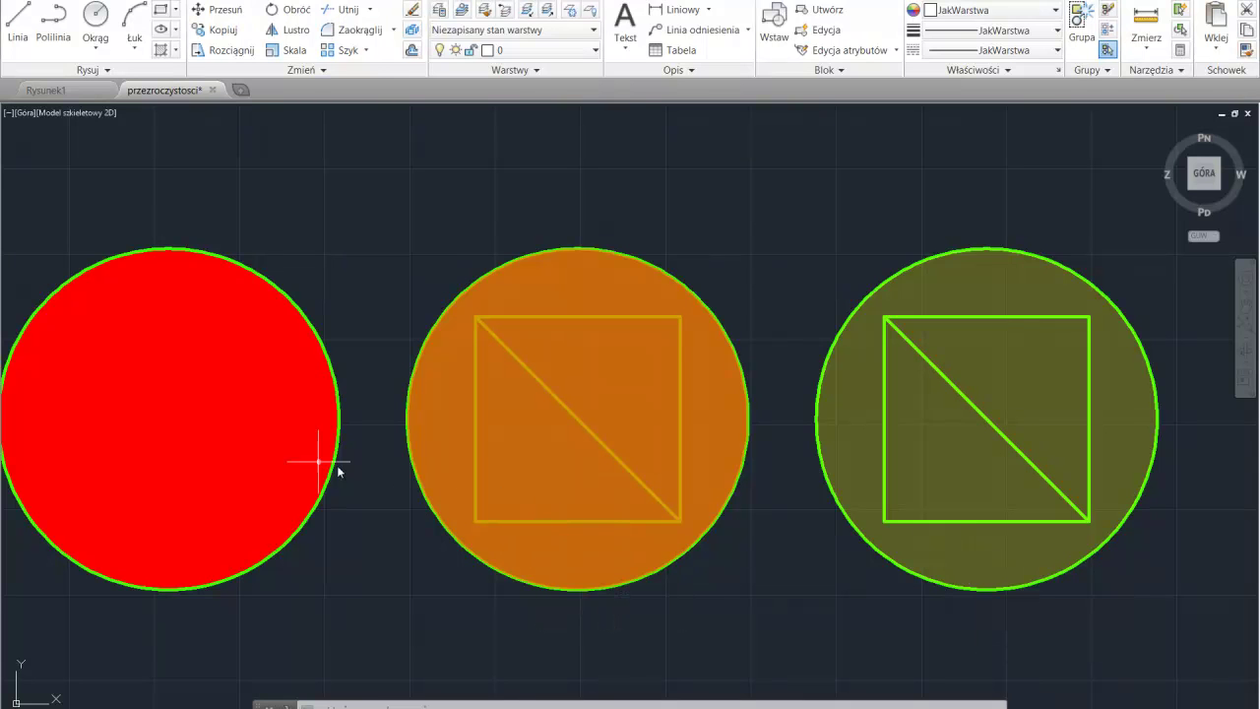
# - Set the red circle's hatch pattern to SOLID, then select the orange circle's hatch (transparency 25)
pyautogui.click(227, 288)
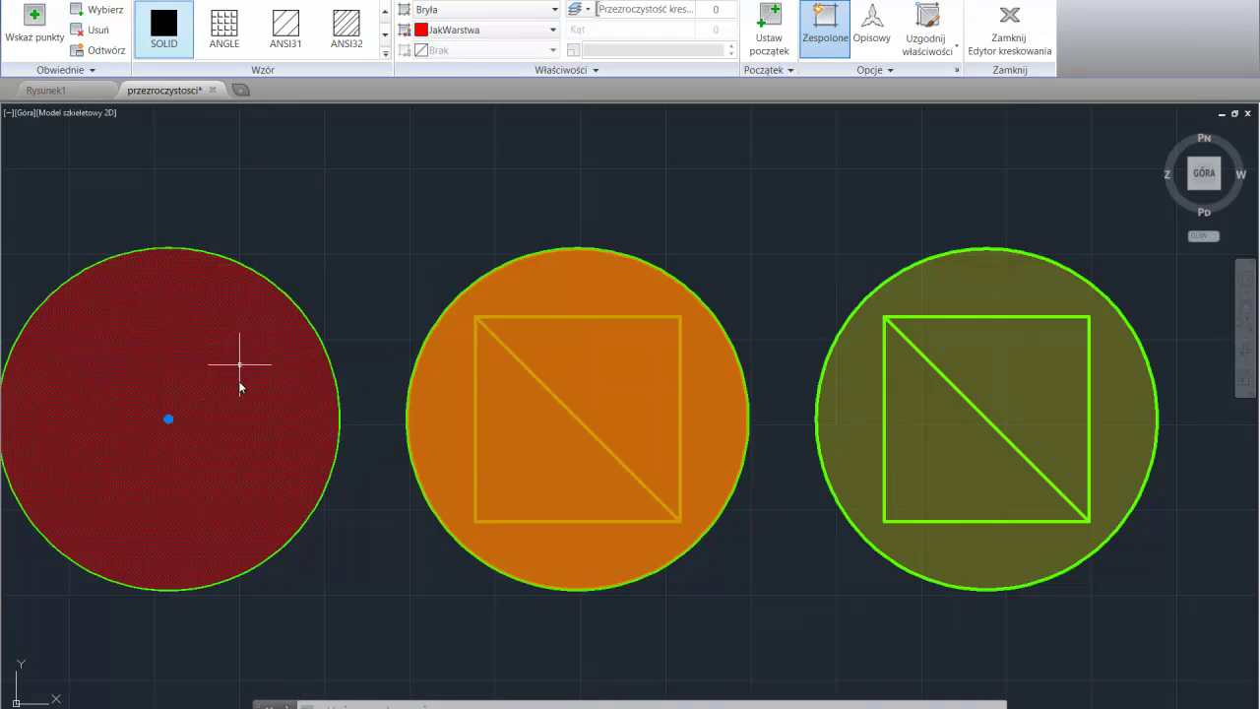
pyautogui.click(183, 20)
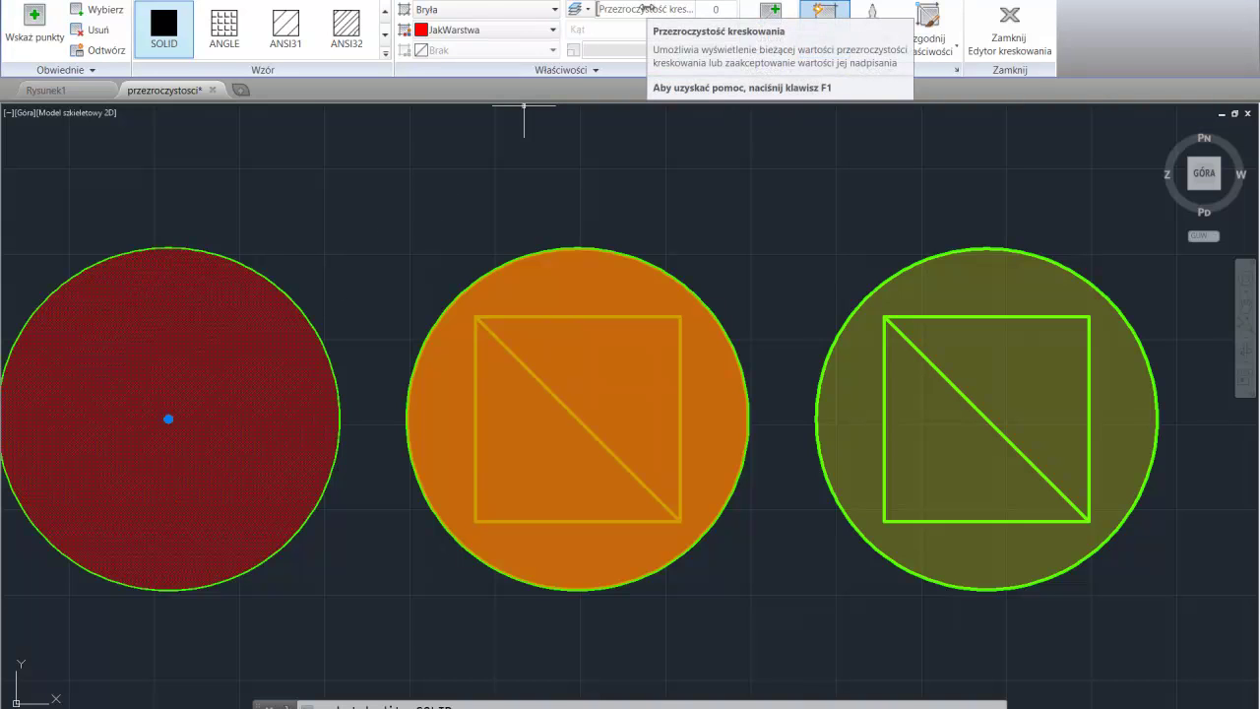
pyautogui.click(1019, 30)
pyautogui.click(617, 285)
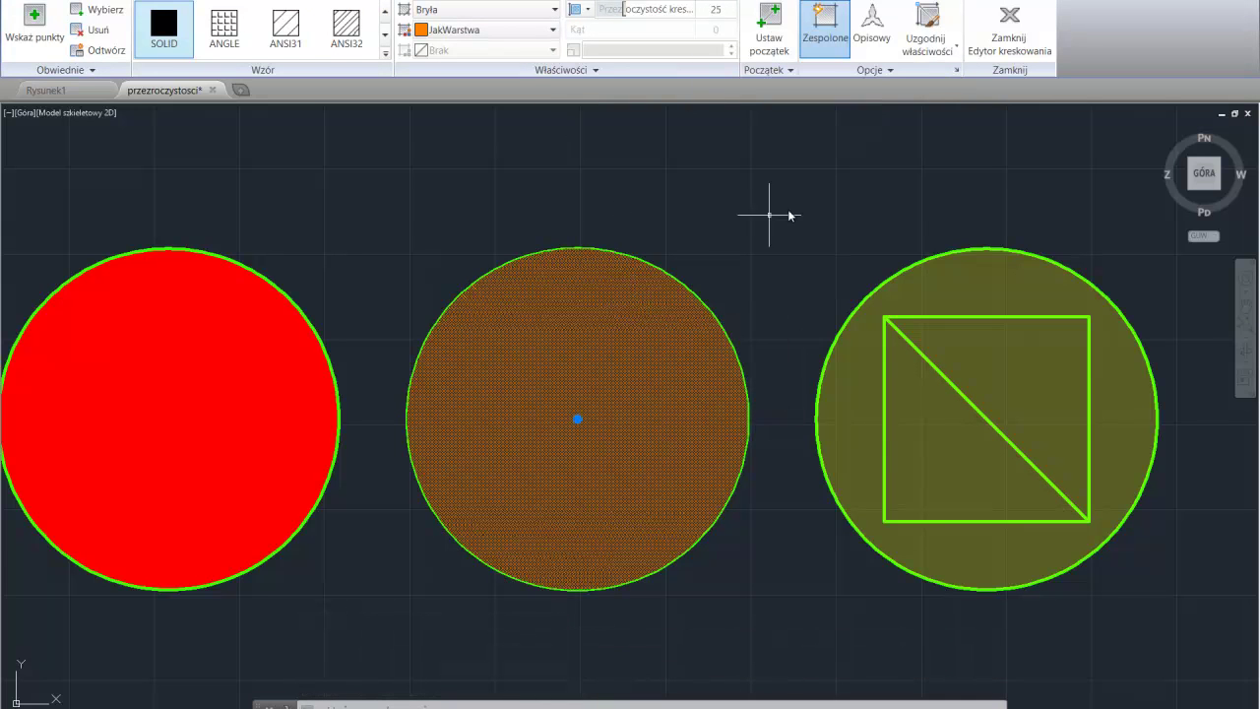
# - Close the orange hatch, check the olive circle's hatch transparency of 75, and close the editor
pyautogui.click(998, 31)
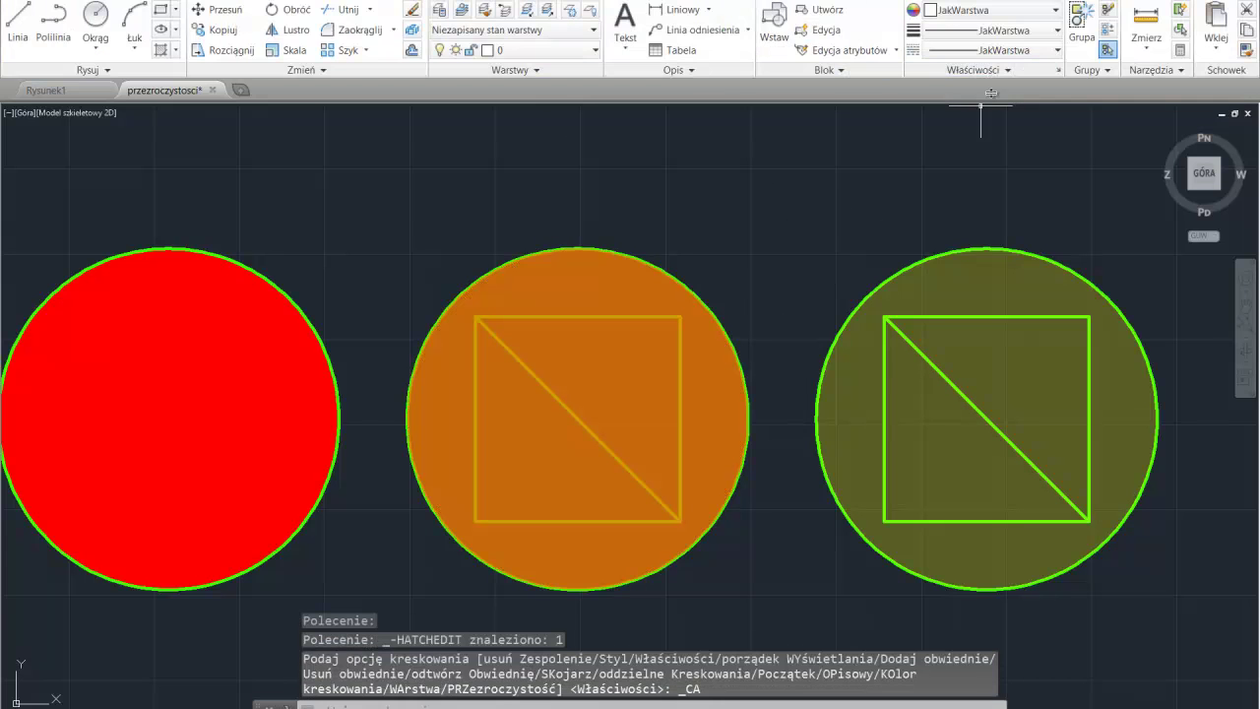
pyautogui.click(982, 289)
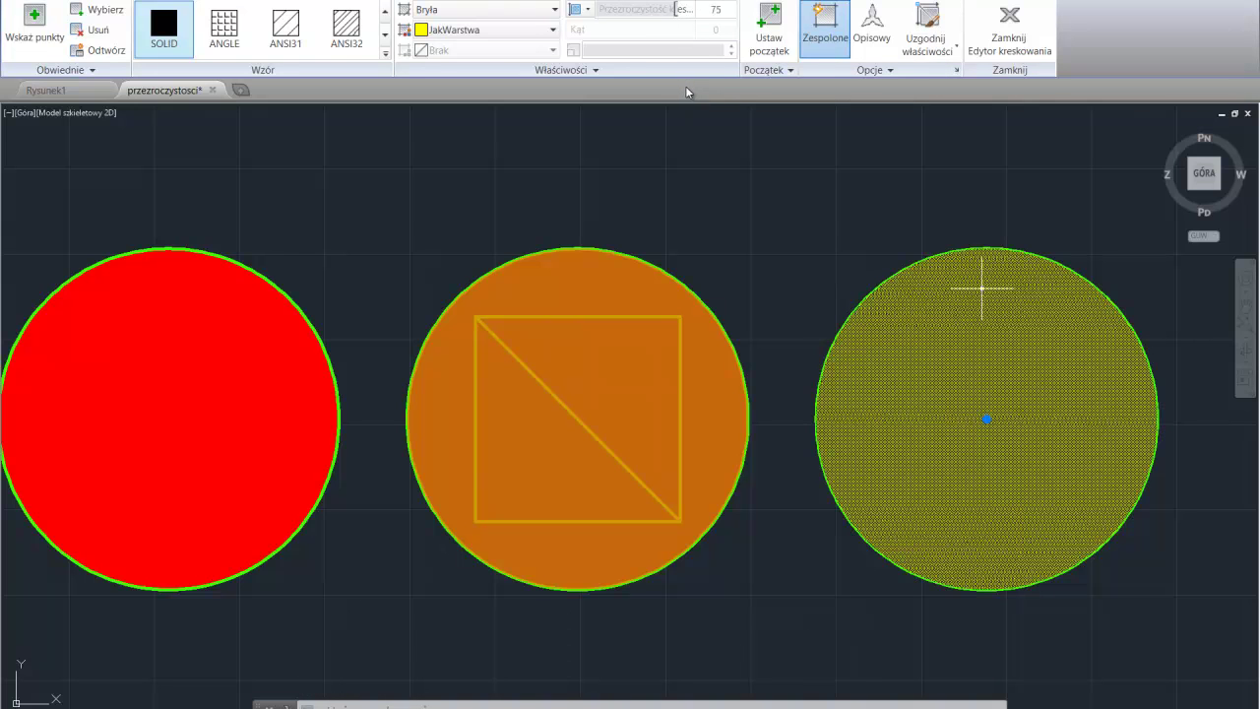
pyautogui.click(1009, 30)
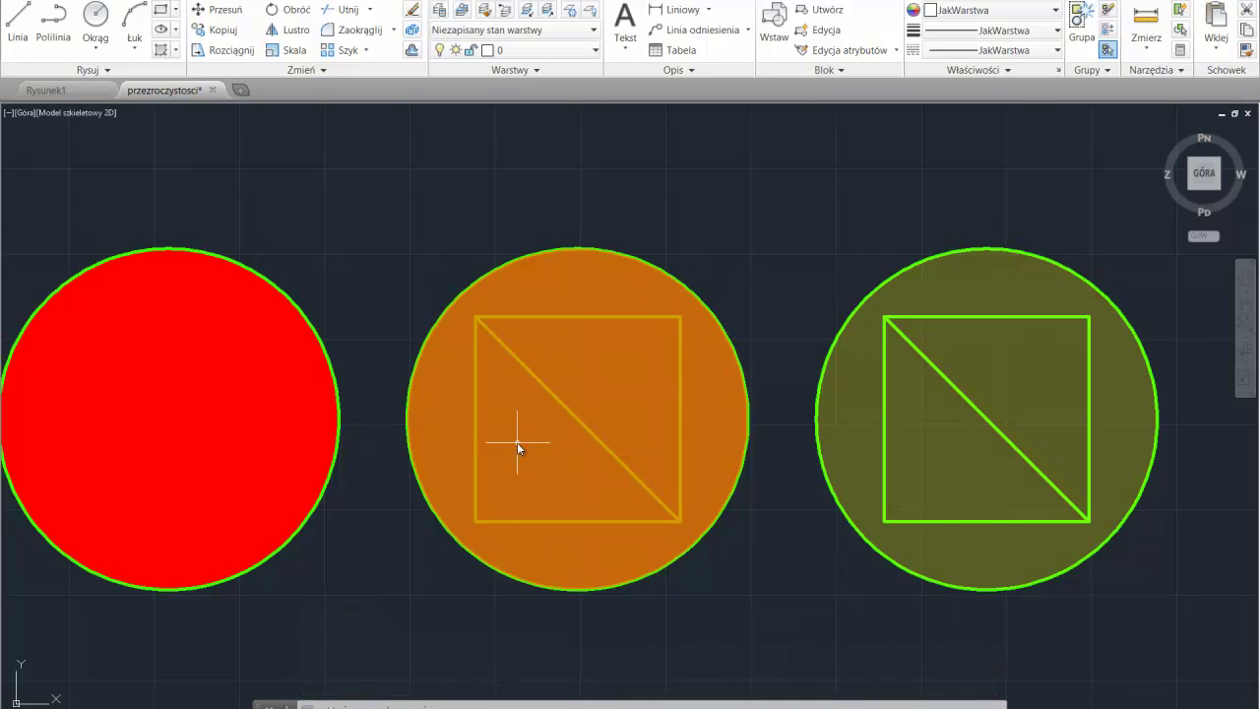
pyautogui.scroll(-1, 380, 516)
pyautogui.scroll(1, 380, 512)
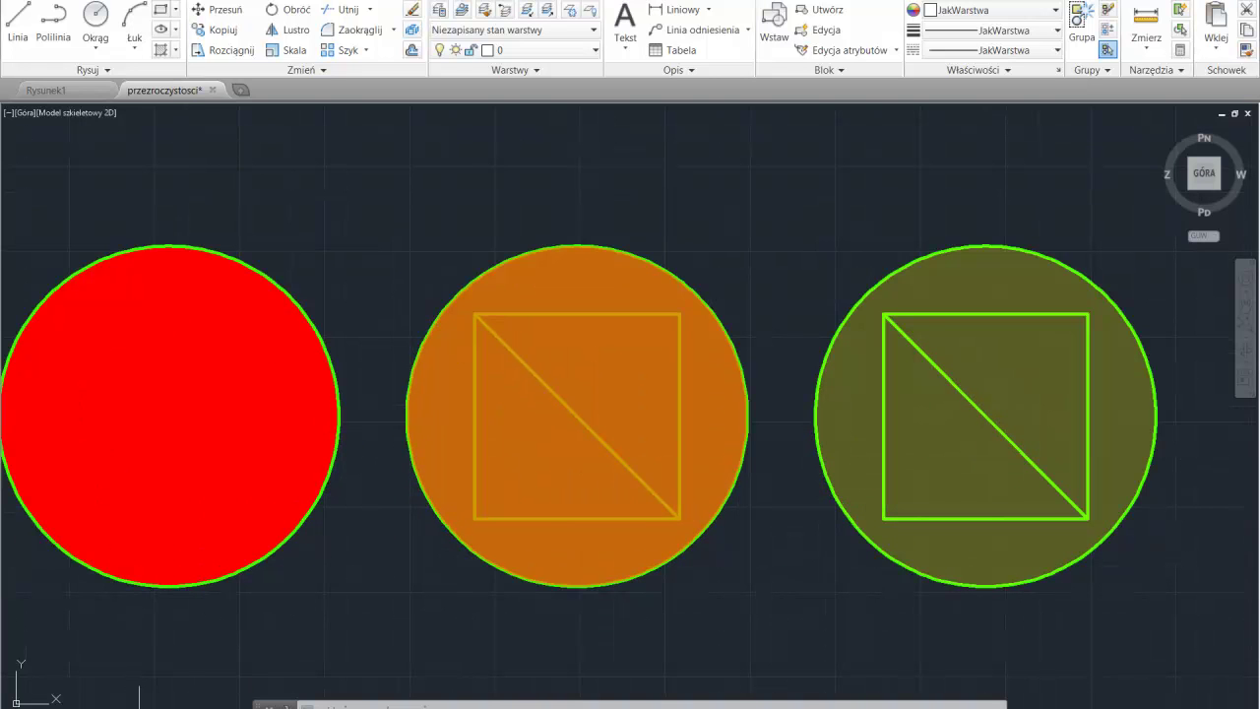
pyautogui.click(138, 699)
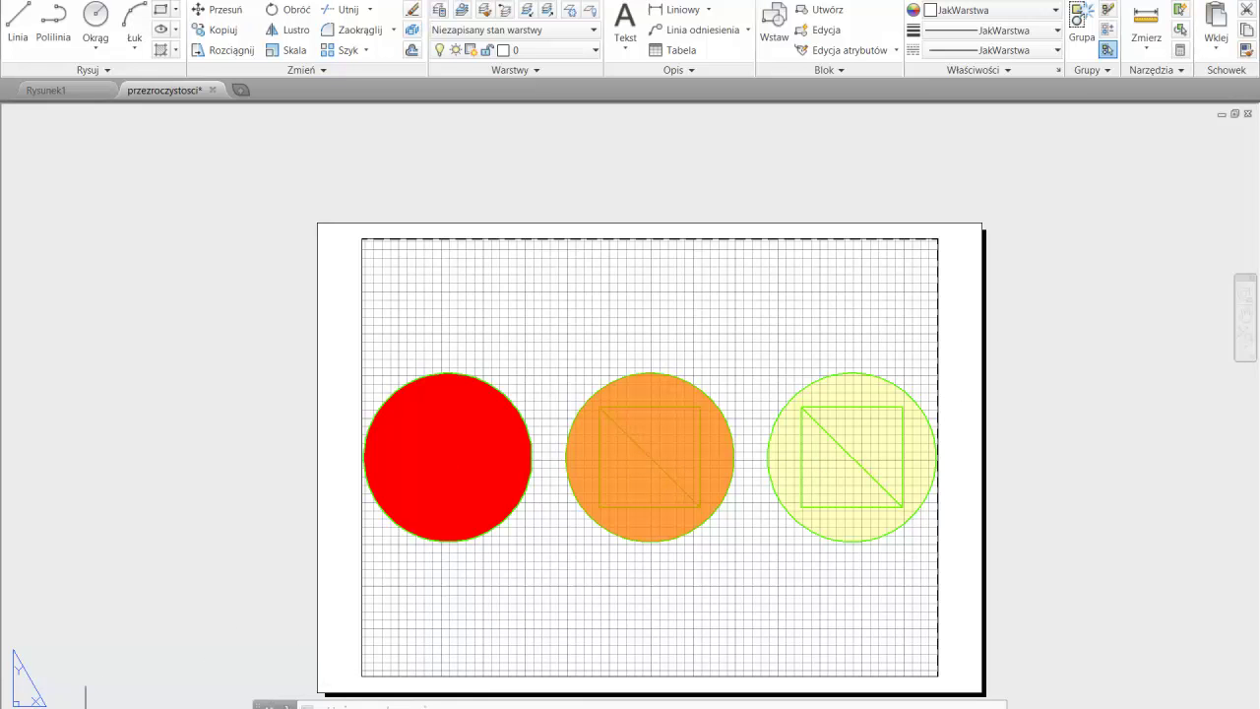
pyautogui.click(279, 707)
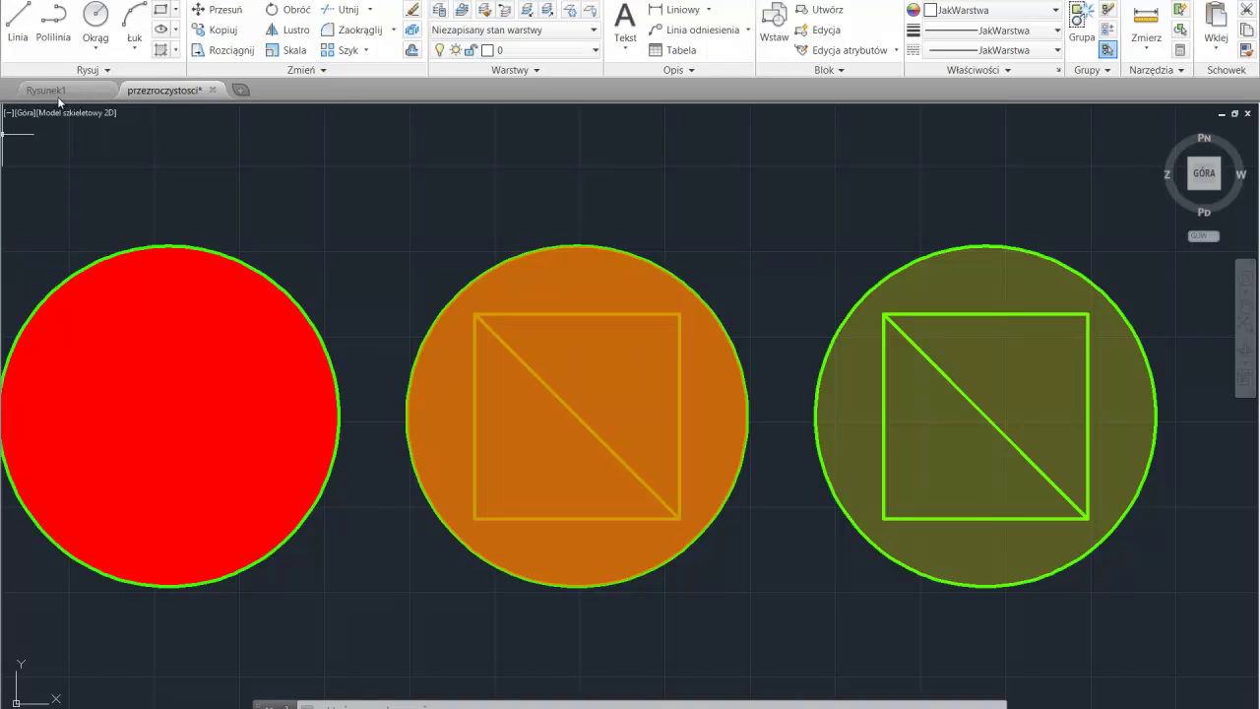
# - Open the Plot dialog with Ctrl+P, choose DWG To PDF.pc3 as the printer, and preview
pyautogui.click(20, 3)
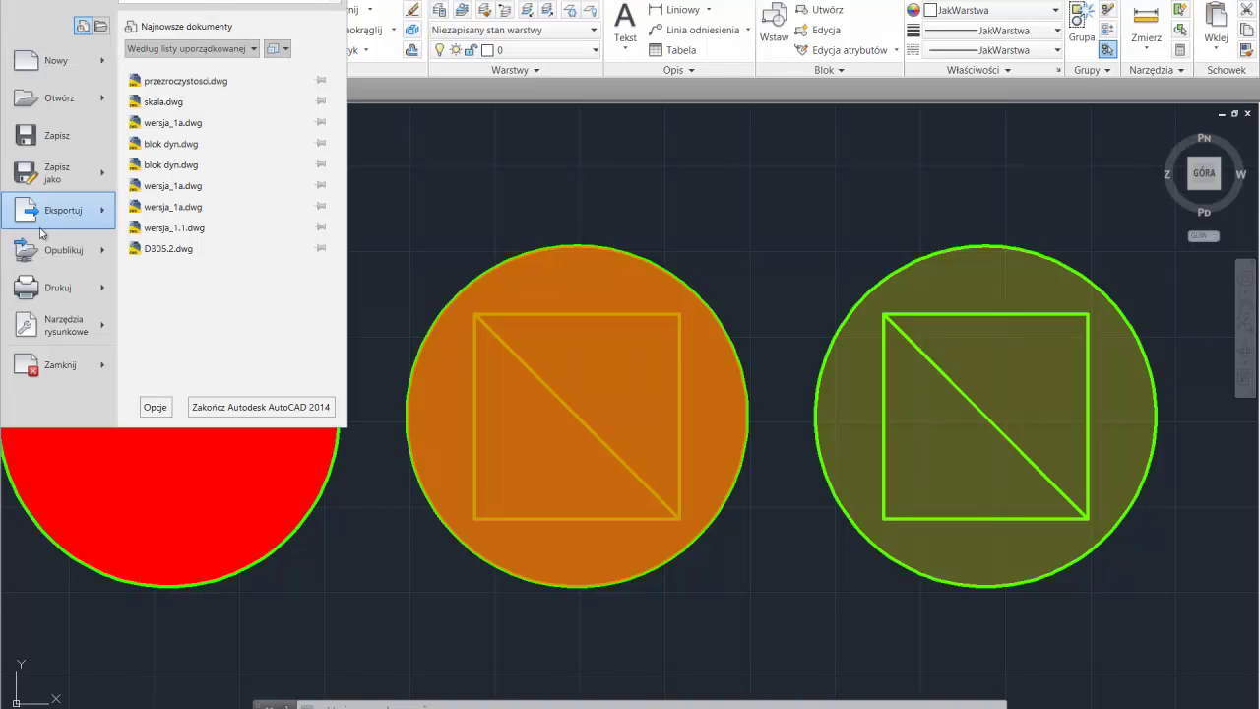
pyautogui.press('Escape')
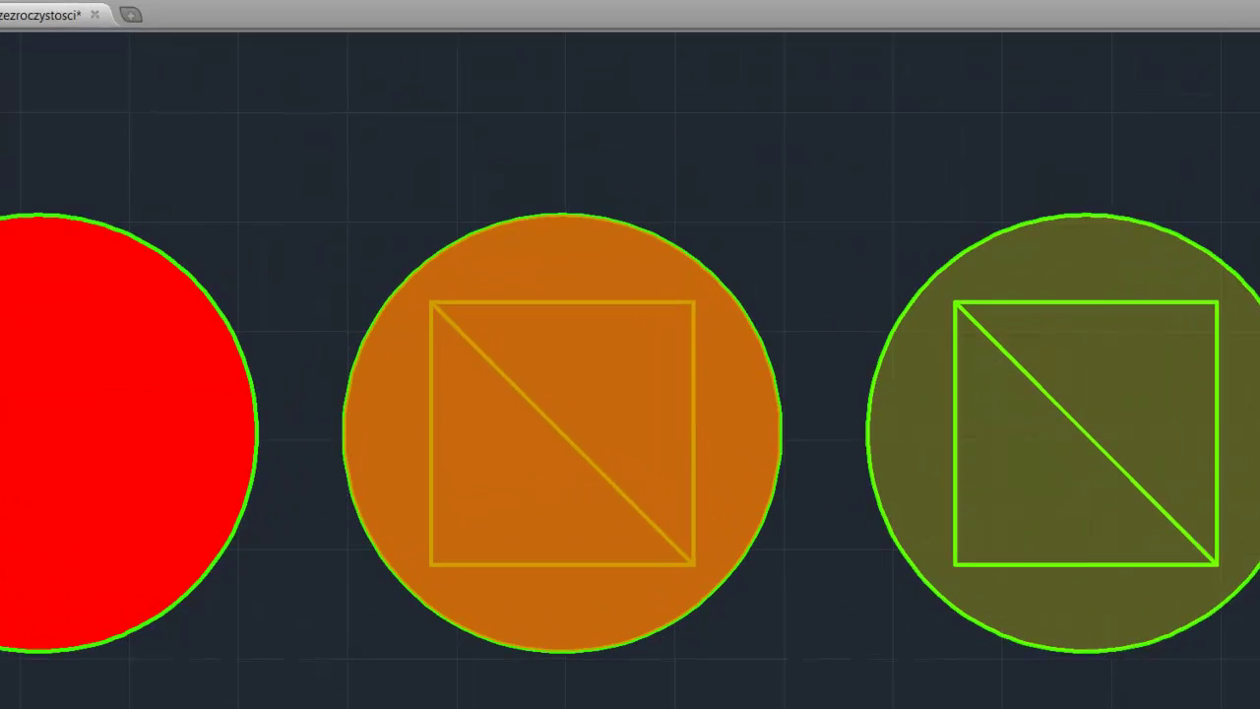
pyautogui.hotkey('ctrl', 'p')
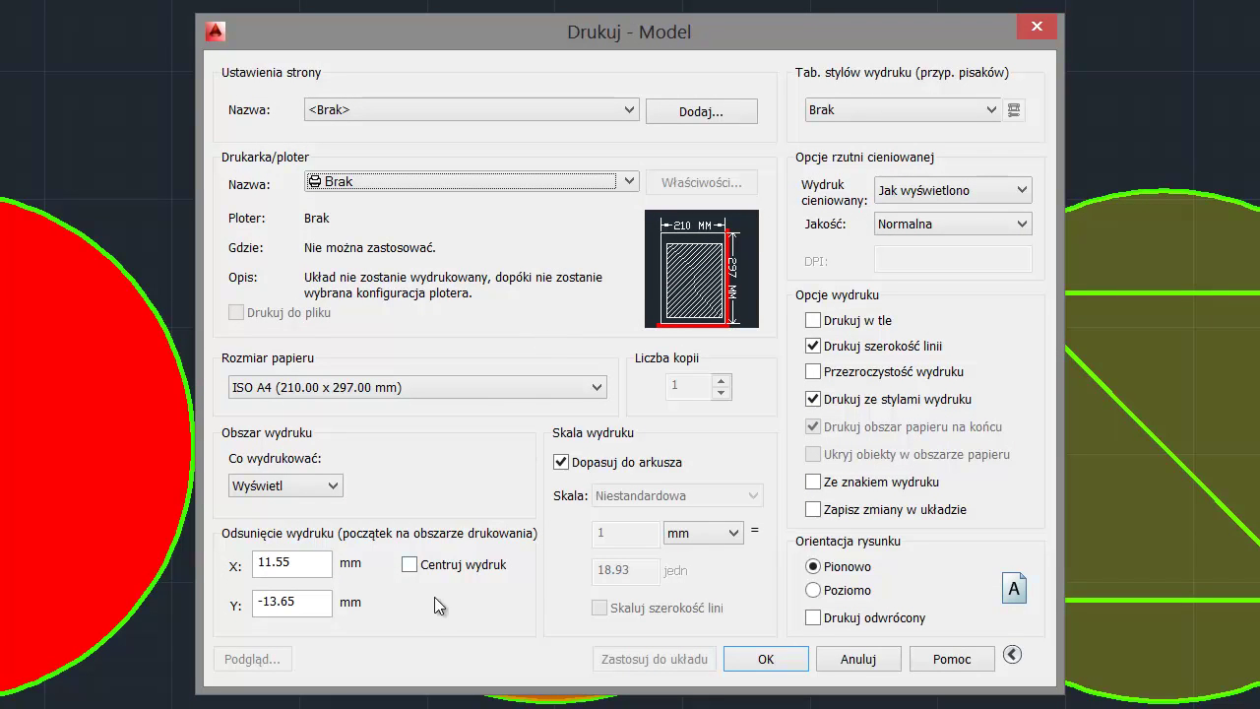
pyautogui.click(554, 180)
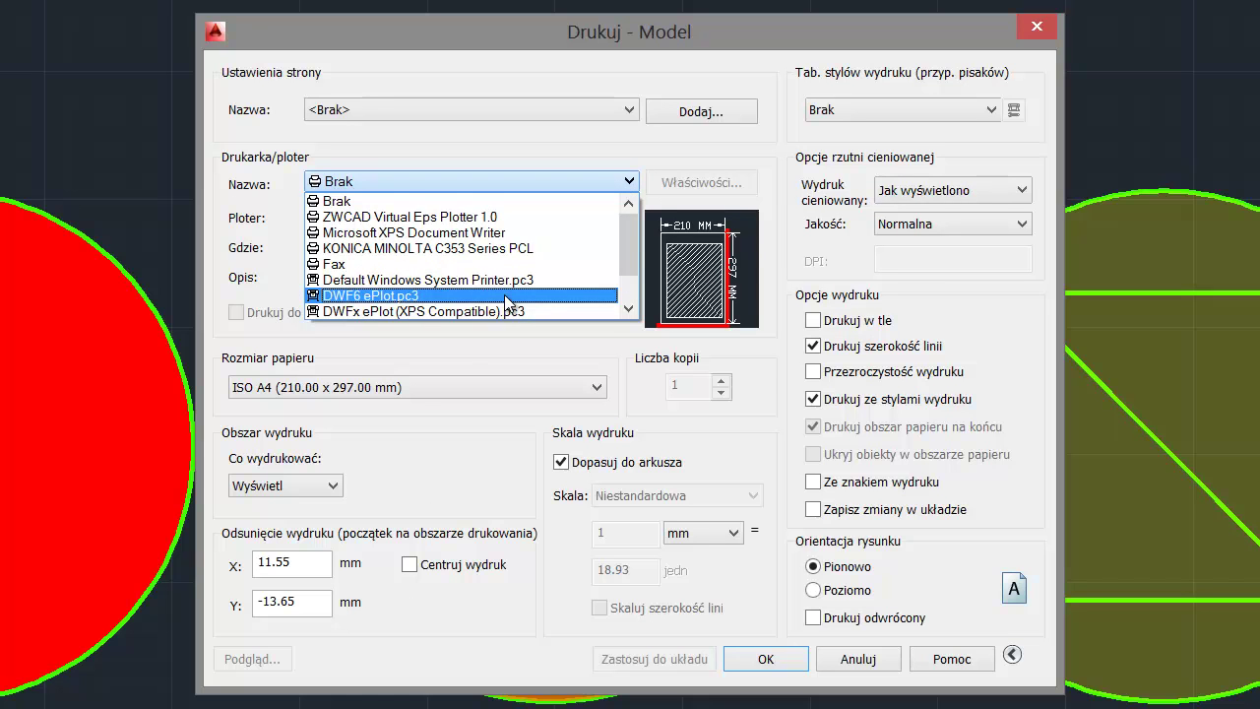
pyautogui.scroll(-1, 453, 251)
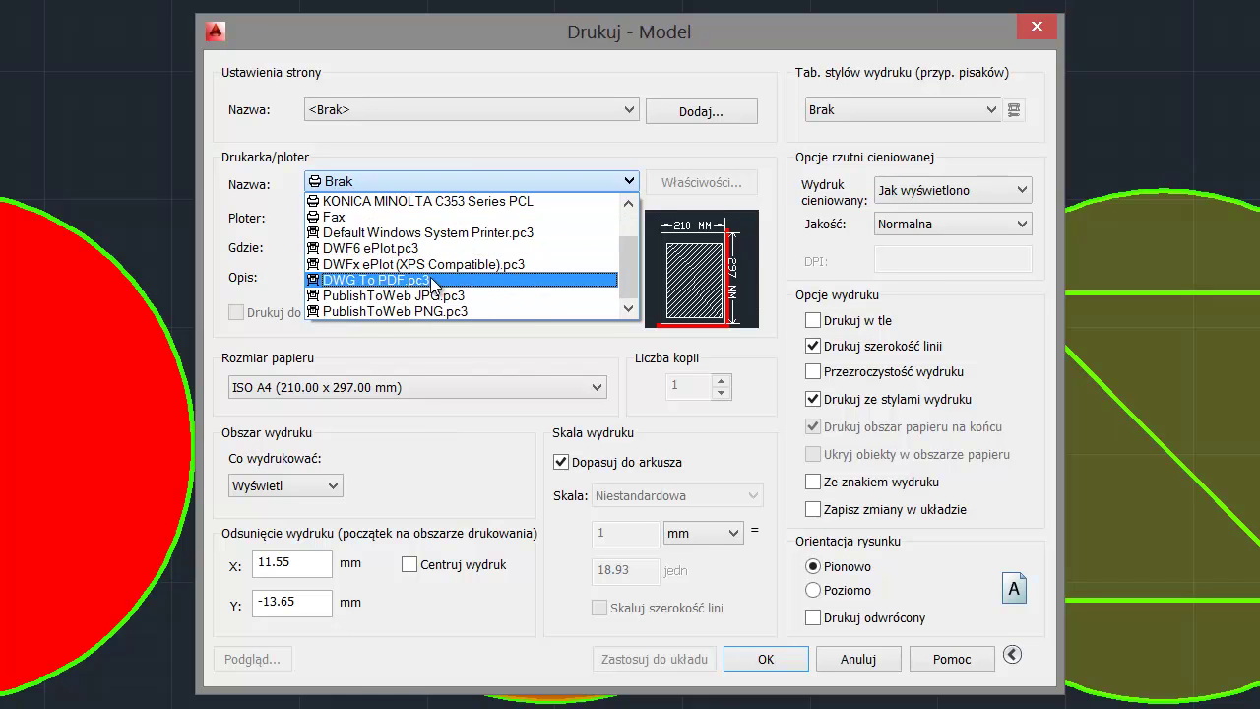
pyautogui.click(415, 282)
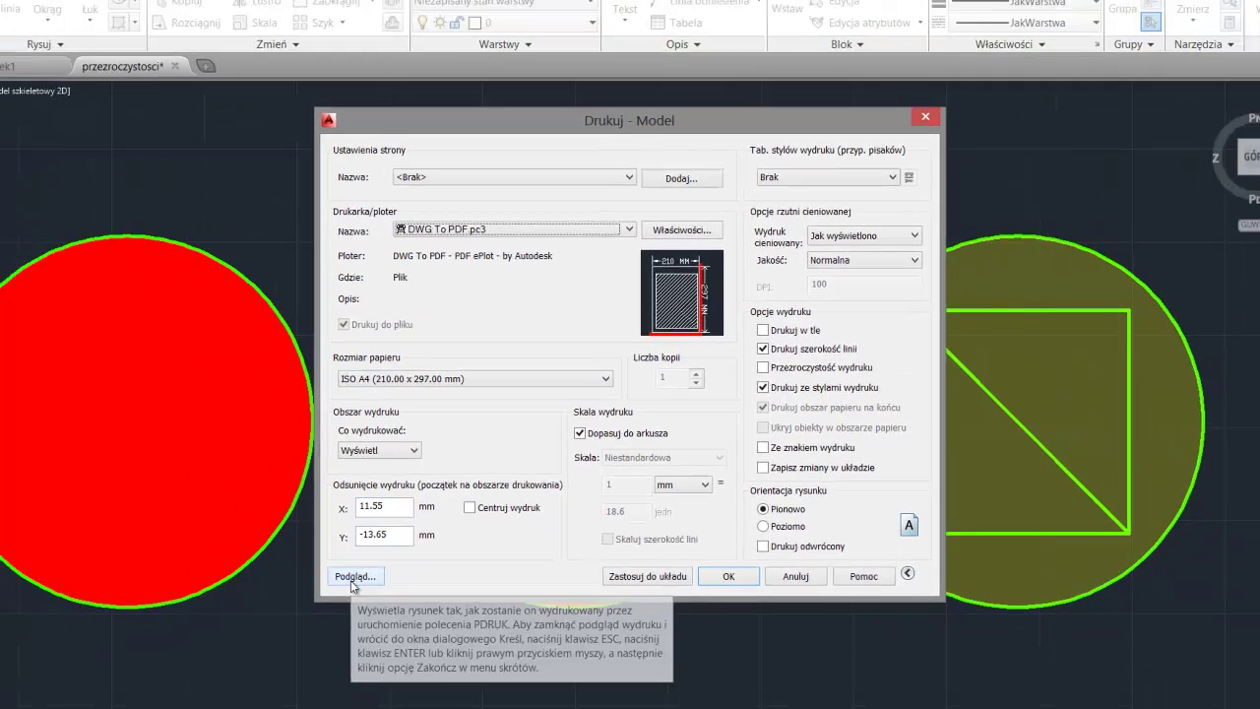
pyautogui.click(262, 650)
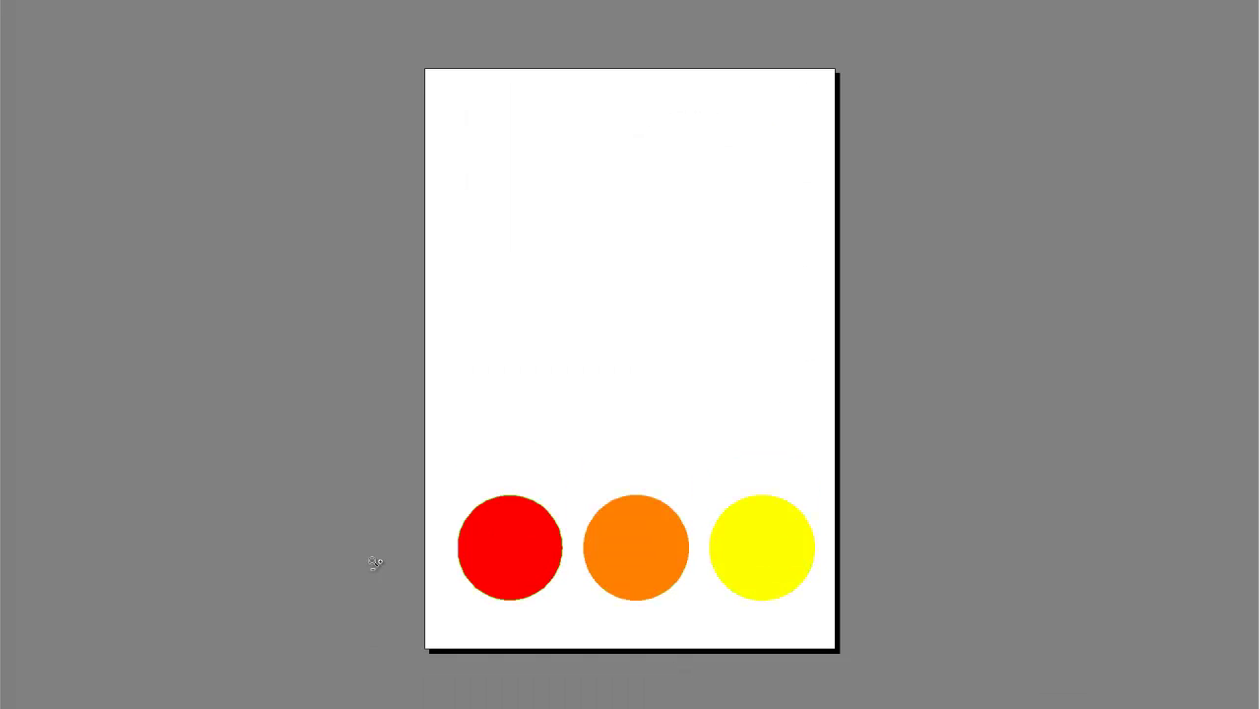
pyautogui.scroll(2, 619, 597)
pyautogui.scroll(4, 631, 595)
pyautogui.scroll(-2, 631, 596)
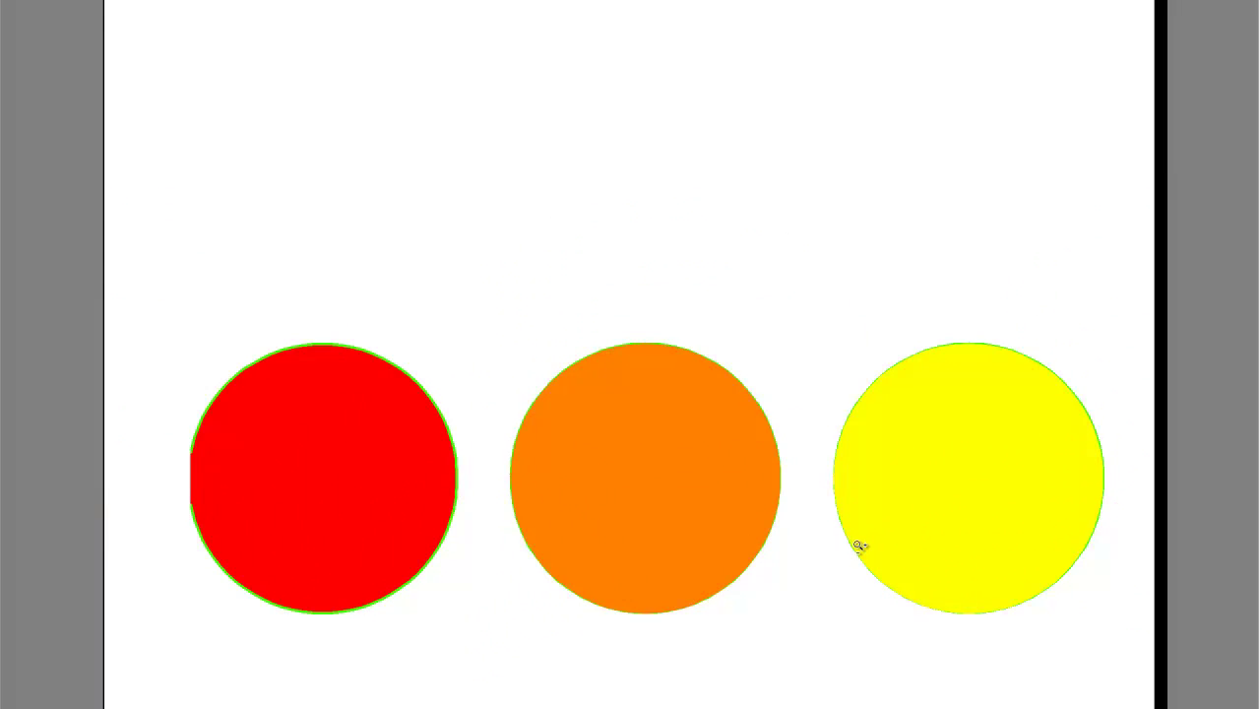
pyautogui.press('Escape')
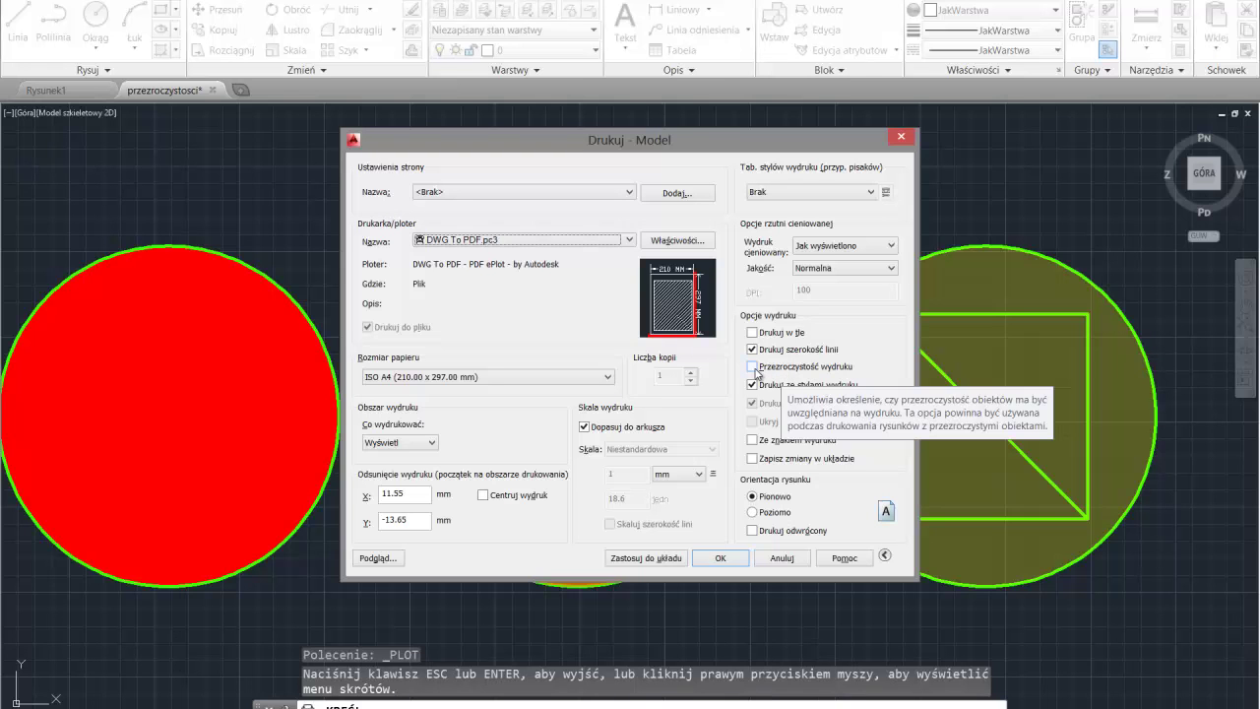
# - Enable Plot transparency (Przezroczystość wydruku) and preview the see-through orange and yellow fills
pyautogui.click(754, 371)
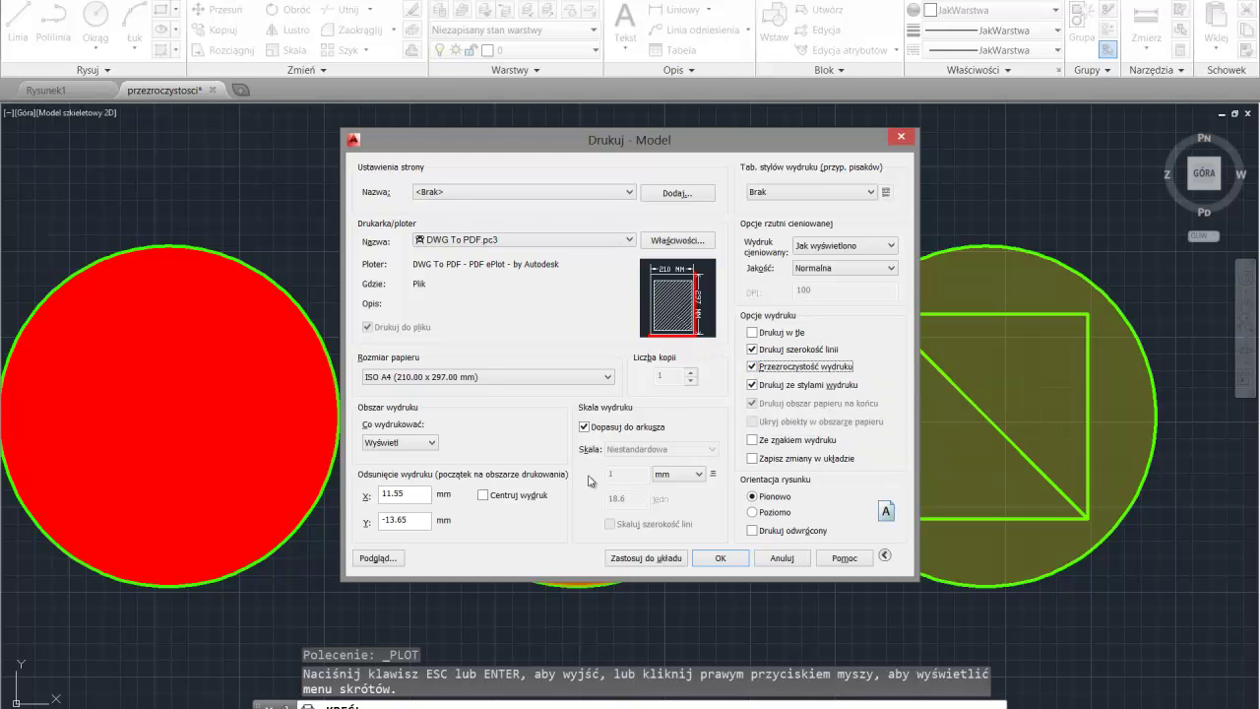
pyautogui.click(389, 561)
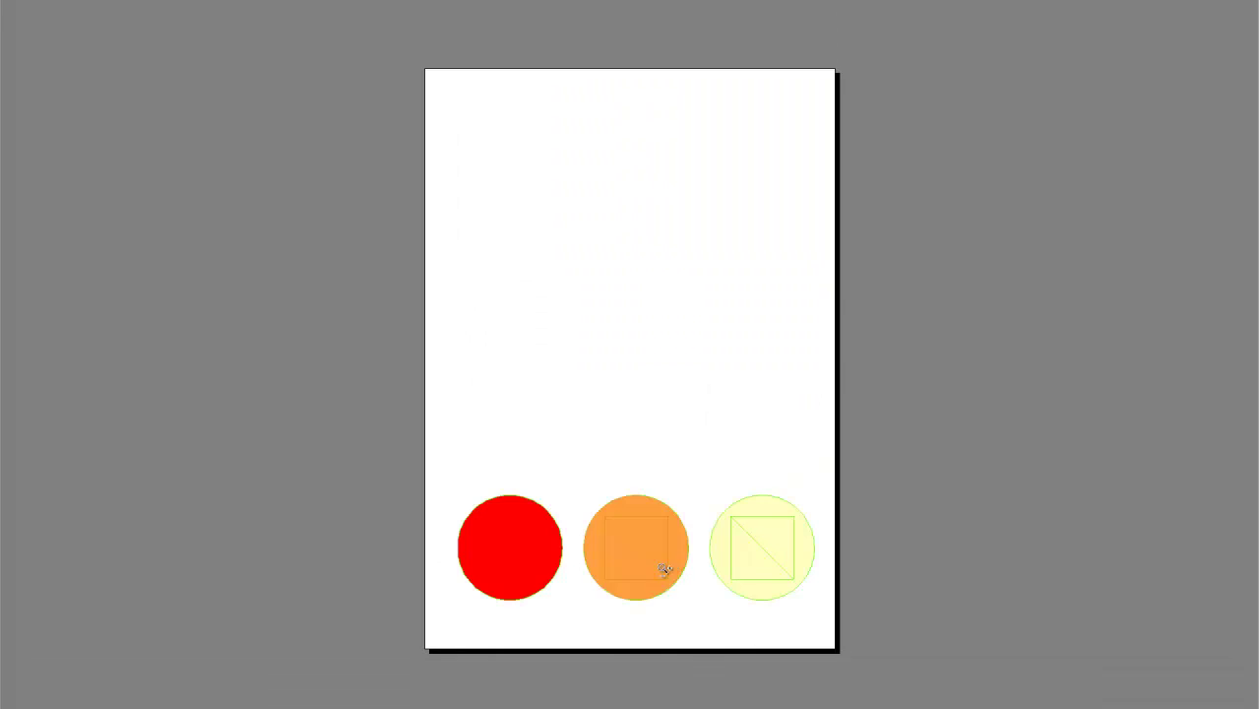
pyautogui.scroll(3, 676, 605)
pyautogui.scroll(1, 676, 605)
pyautogui.scroll(-1, 676, 604)
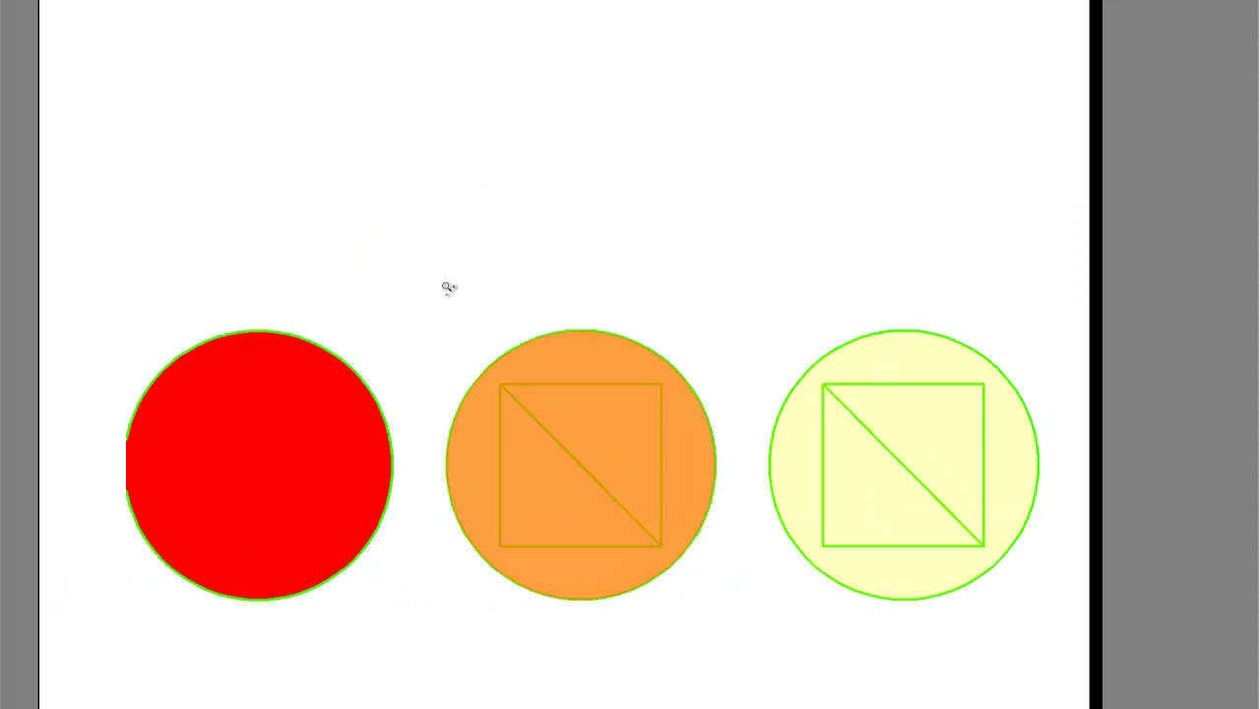